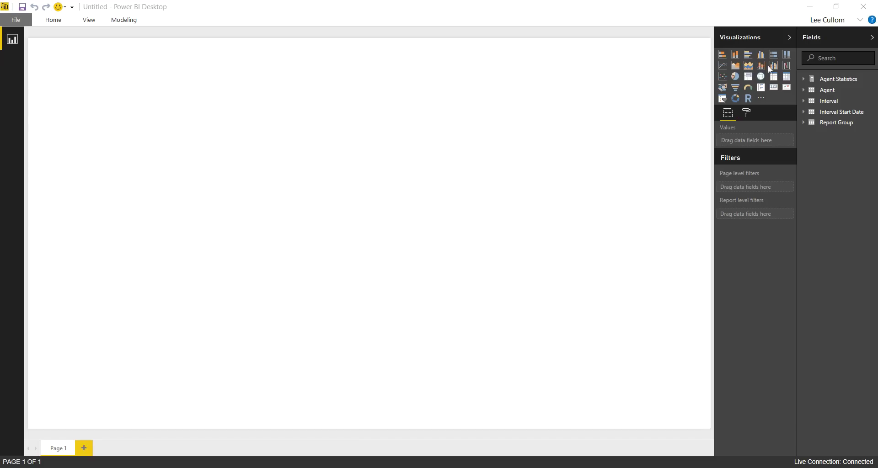
Expand Agent Statistics and widen the Fields pane so names read in full, then add an empty KPI
{"action": "left_click", "coordinate": [803, 80]}
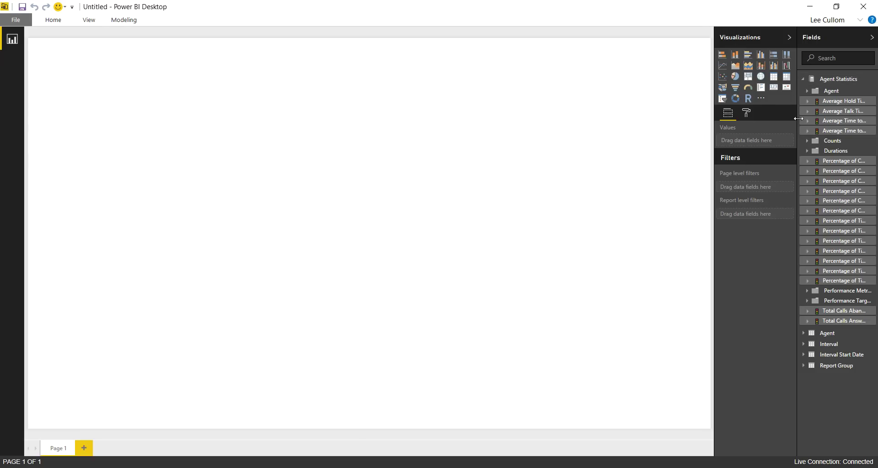
{"action": "left_click_drag", "start_coordinate": [796, 117], "coordinate": [744, 120]}
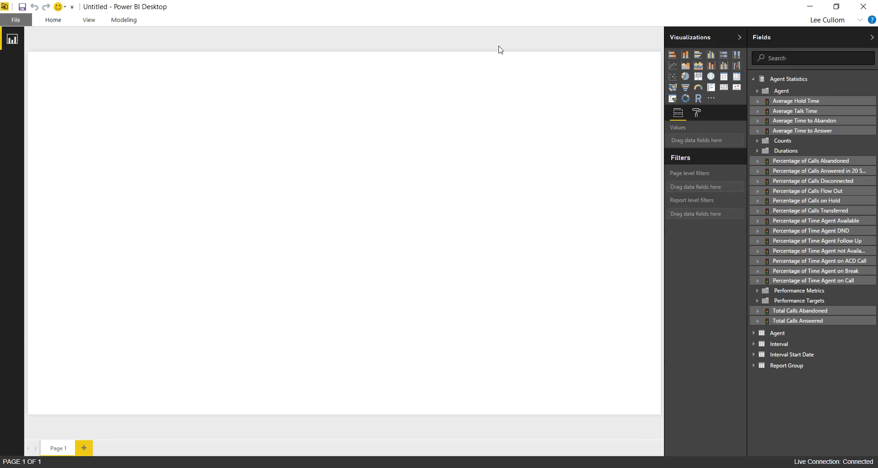
{"action": "left_click", "coordinate": [736, 87]}
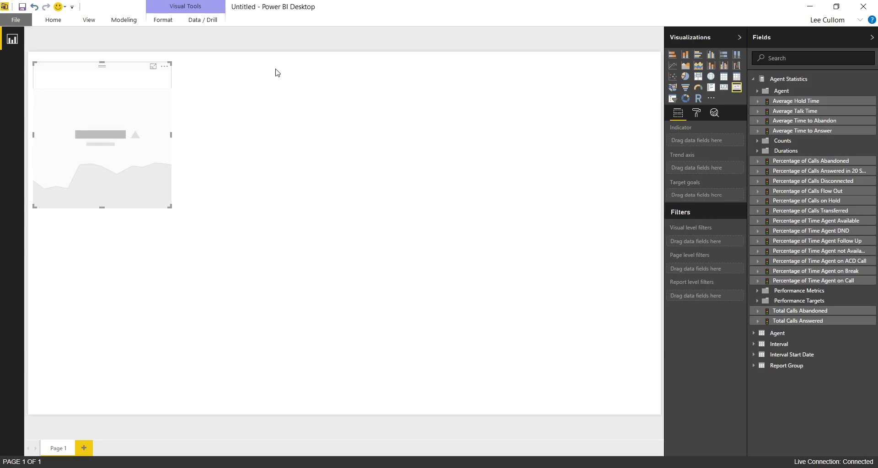
Make the KPI show Average Hold Time value against its goal by Month (131.0 vs 120.0)
{"action": "left_click", "coordinate": [757, 101]}
{"action": "left_click", "coordinate": [768, 112]}
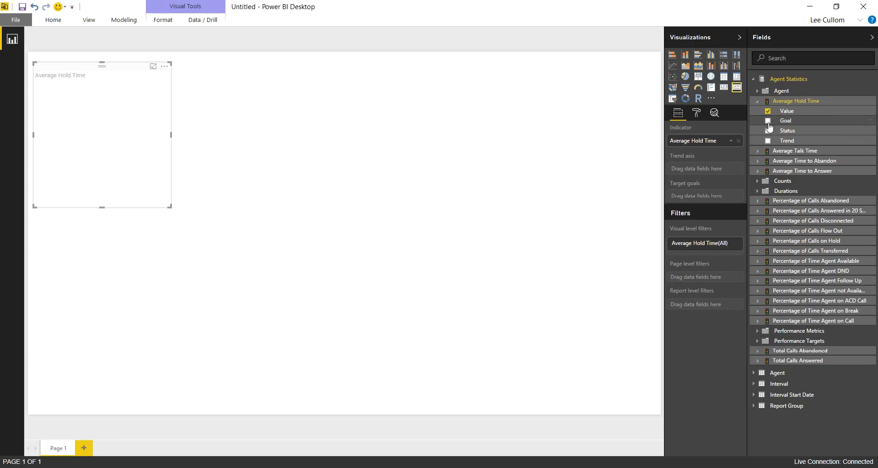
{"action": "left_click", "coordinate": [769, 121]}
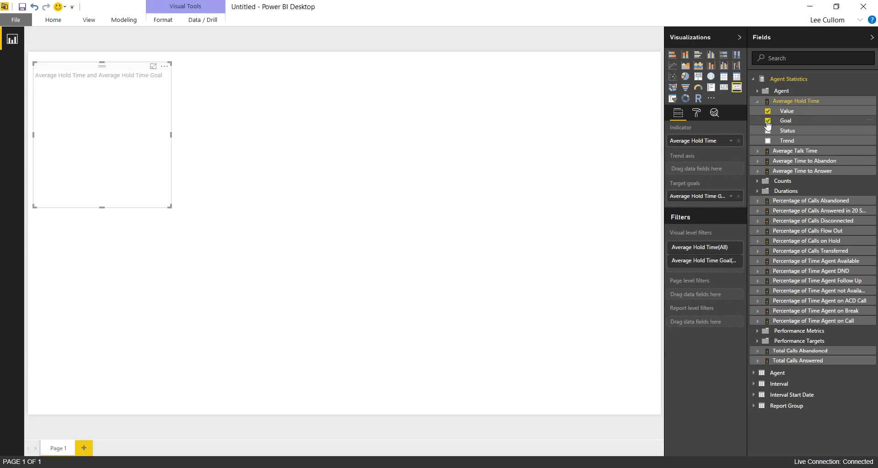
{"action": "left_click", "coordinate": [762, 396]}
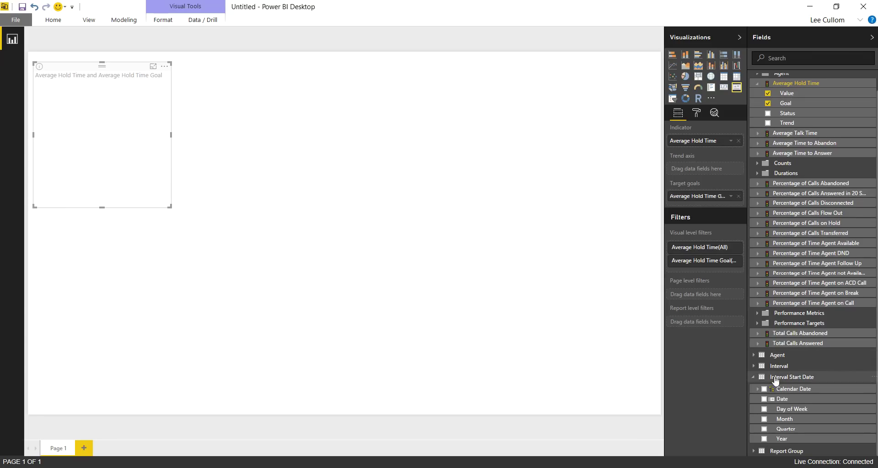
{"action": "left_click", "coordinate": [764, 419]}
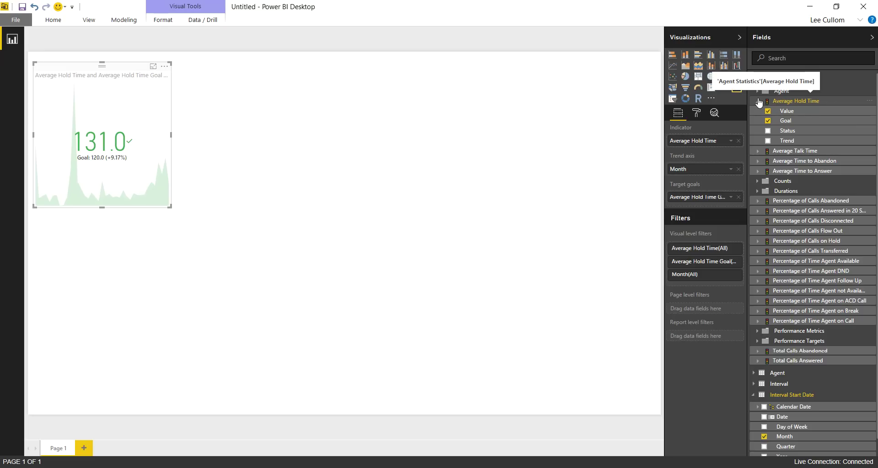
{"action": "left_click", "coordinate": [197, 105]}
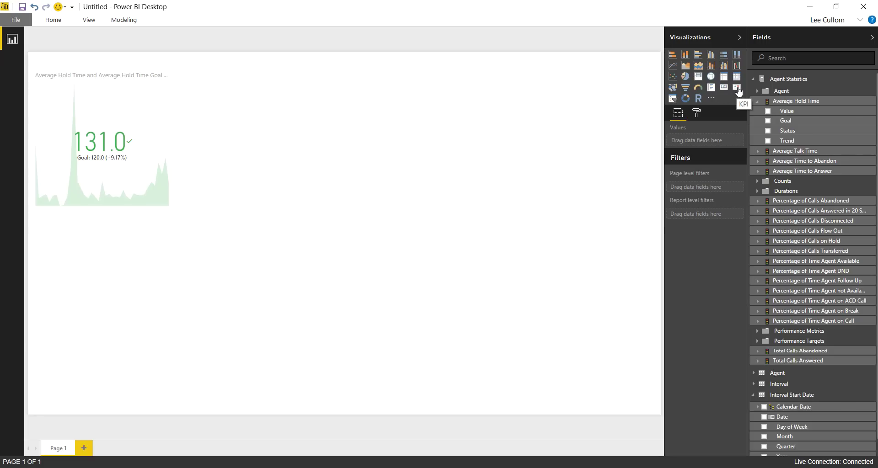
Add a KPI of Percentage of Calls on Hold vs goal by Month, moved beside the first KPI
{"action": "left_click", "coordinate": [739, 91]}
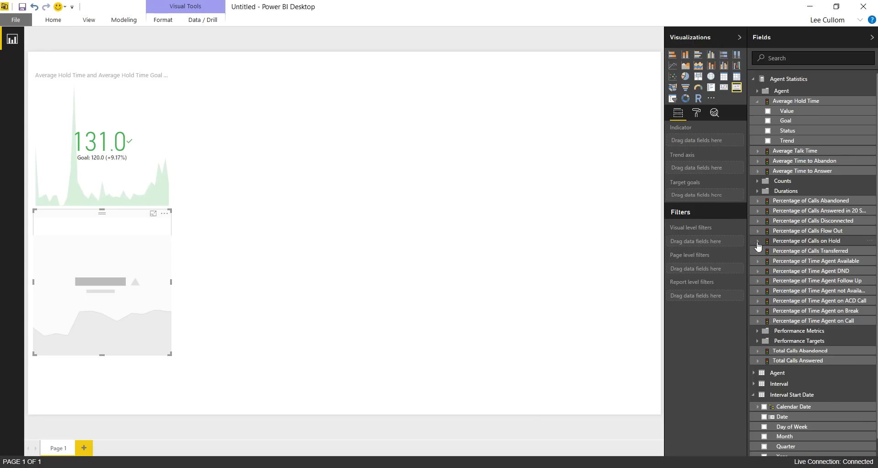
{"action": "left_click", "coordinate": [757, 243]}
{"action": "left_click", "coordinate": [768, 251]}
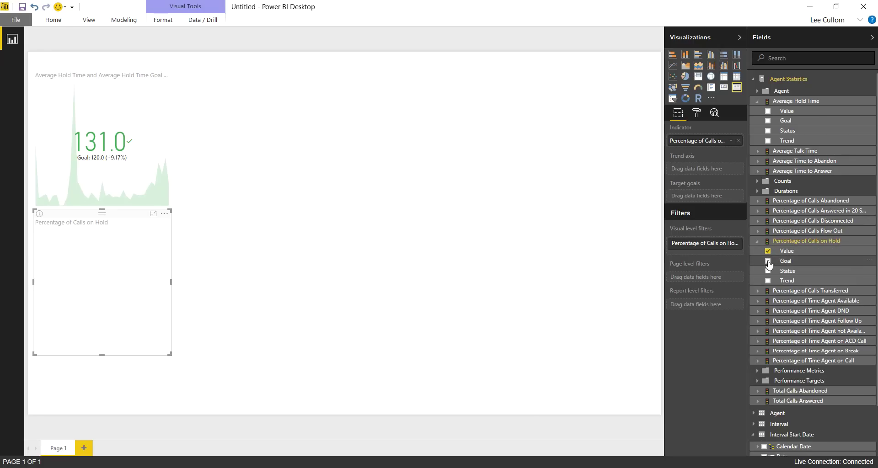
{"action": "left_click", "coordinate": [768, 262]}
{"action": "scroll", "coordinate": [777, 343], "scroll_direction": "down", "scroll_amount": 2}
{"action": "left_click", "coordinate": [764, 419]}
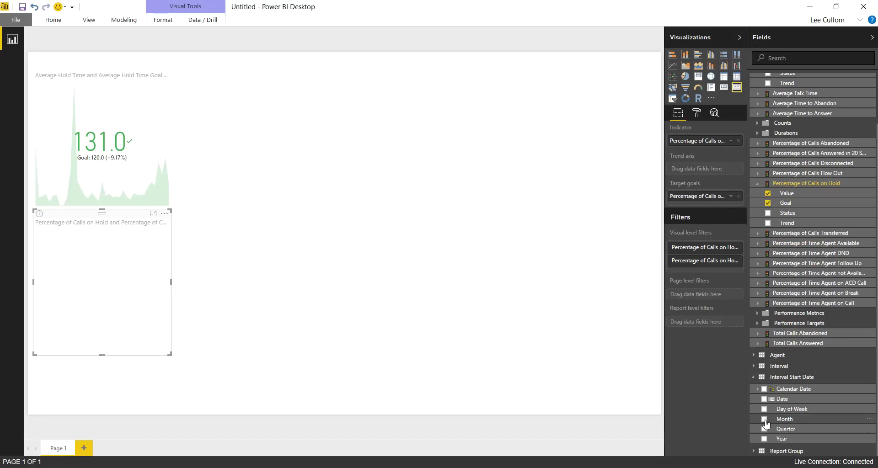
{"action": "left_click_drag", "start_coordinate": [102, 218], "coordinate": [258, 70]}
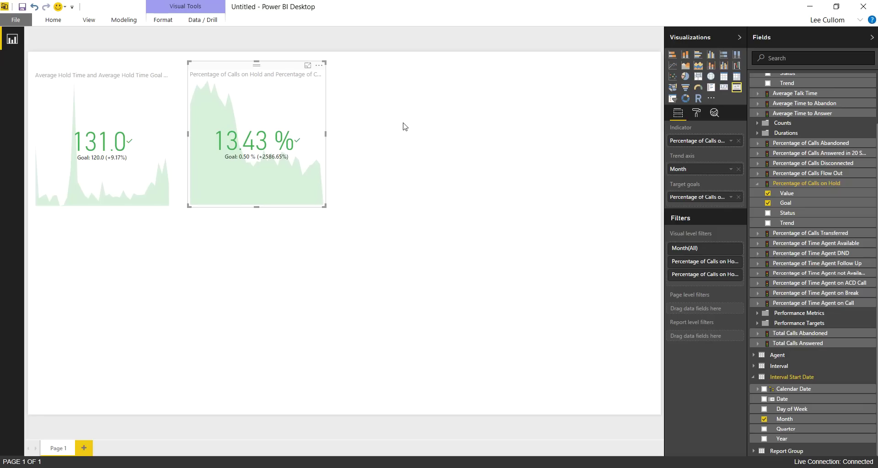
Add a card showing the Total Calls Answered value (6M) next to the calls-on-hold KPI
{"action": "left_click", "coordinate": [450, 113]}
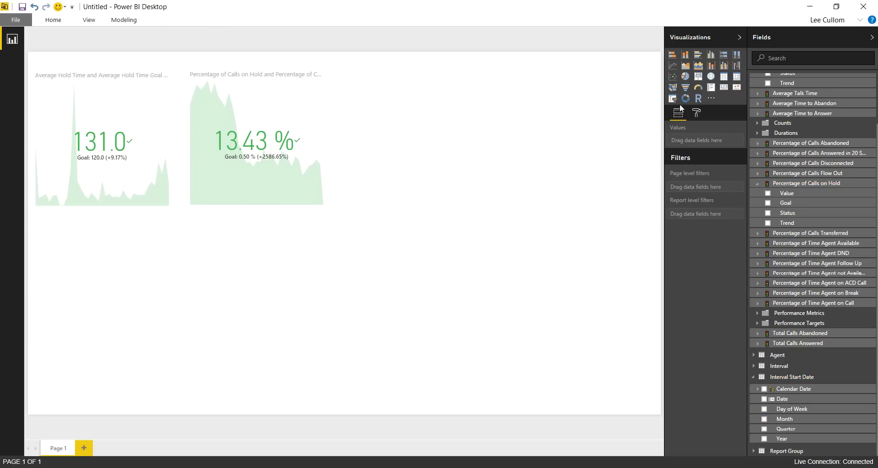
{"action": "left_click", "coordinate": [724, 88]}
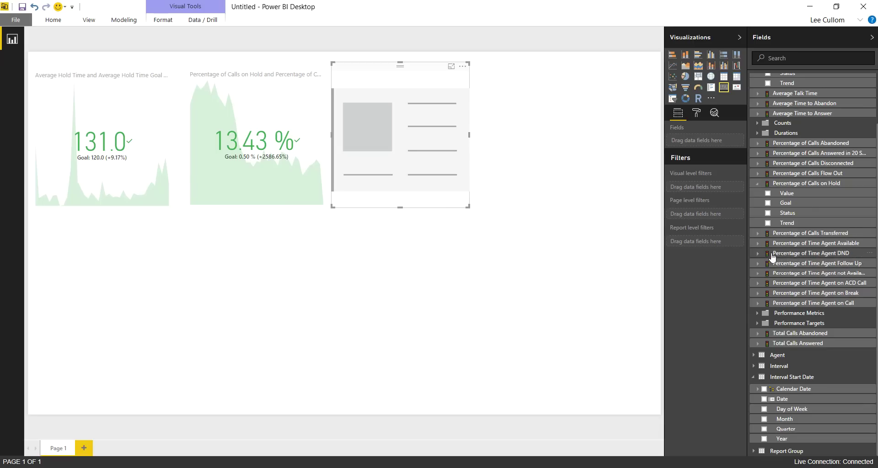
{"action": "scroll", "coordinate": [795, 298], "scroll_direction": "up", "scroll_amount": 3}
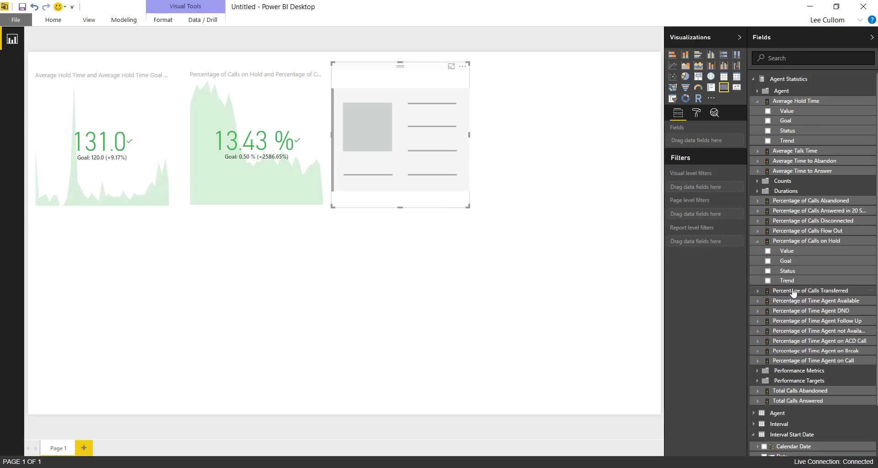
{"action": "left_click", "coordinate": [758, 401]}
{"action": "left_click", "coordinate": [768, 411]}
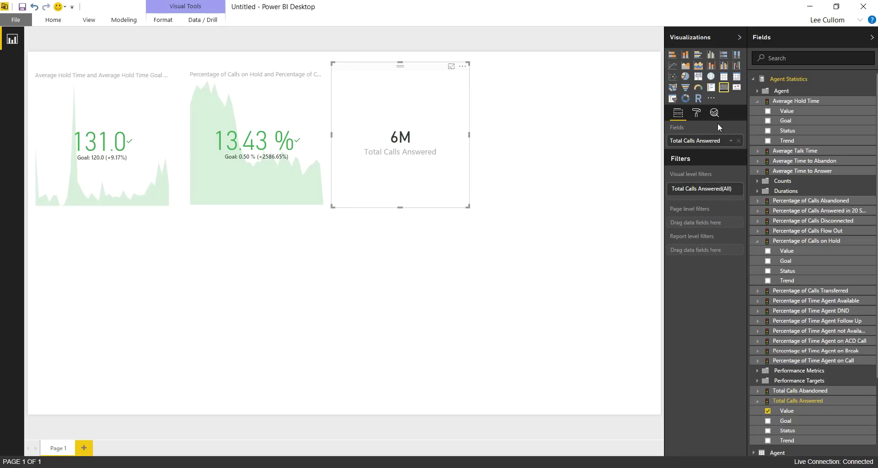
{"action": "left_click", "coordinate": [510, 121]}
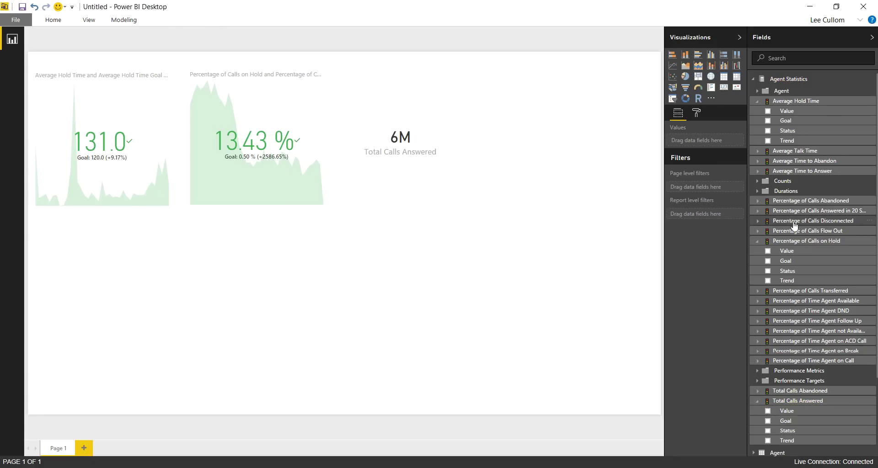
Add a top-right KPI showing Average Talk Time 5.4 against its 5.0 goal, trended by Month
{"action": "left_click", "coordinate": [737, 89]}
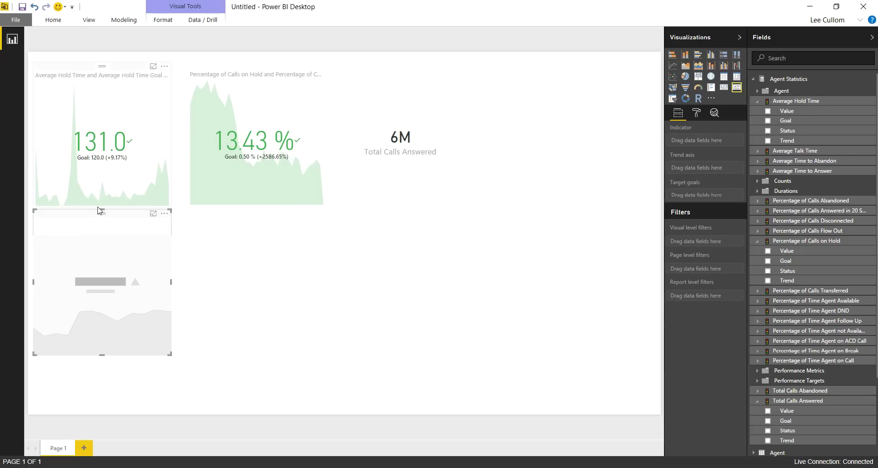
{"action": "left_click_drag", "start_coordinate": [104, 218], "coordinate": [548, 68]}
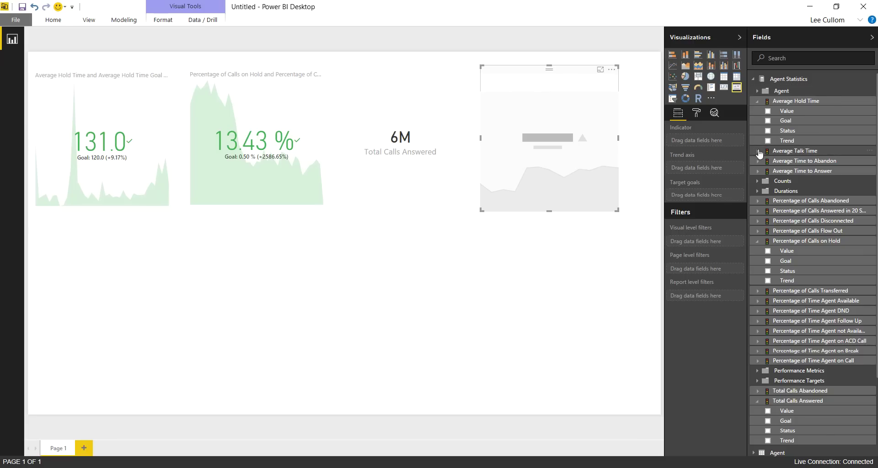
{"action": "left_click", "coordinate": [758, 152]}
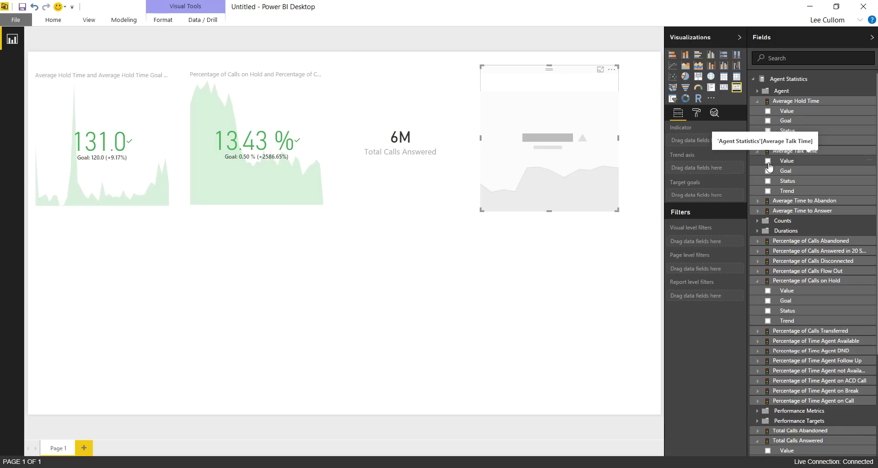
{"action": "left_click", "coordinate": [769, 164]}
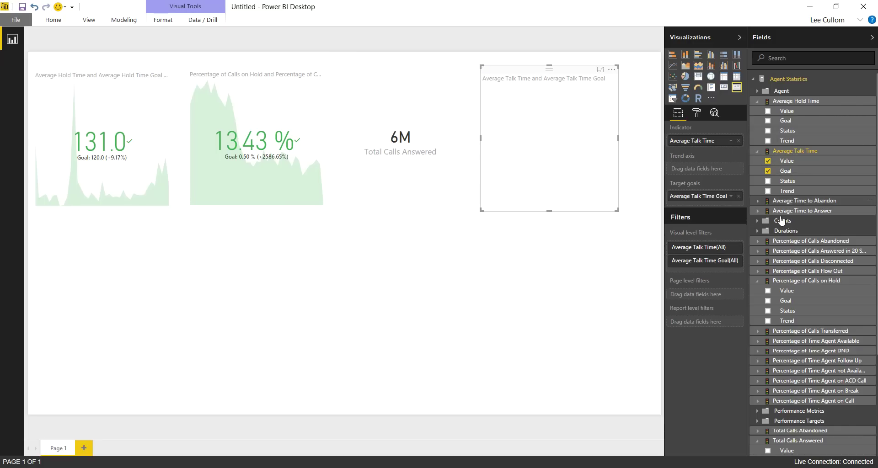
{"action": "scroll", "coordinate": [768, 229], "scroll_direction": "down", "scroll_amount": 3}
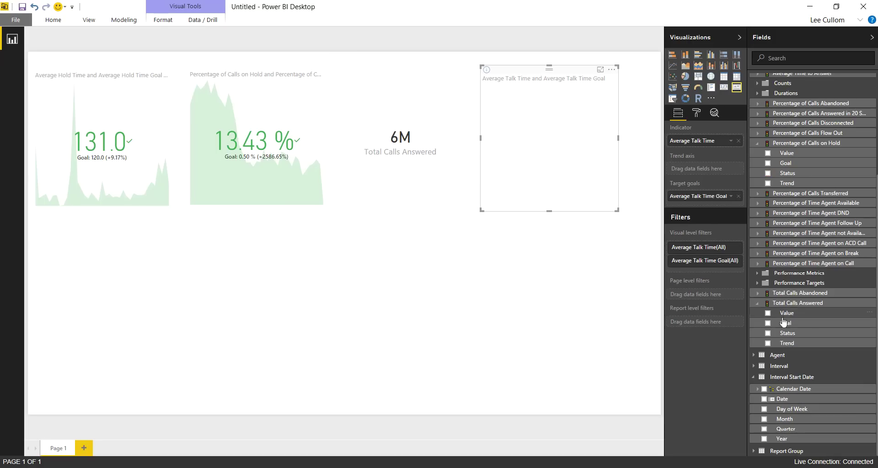
{"action": "left_click", "coordinate": [764, 420]}
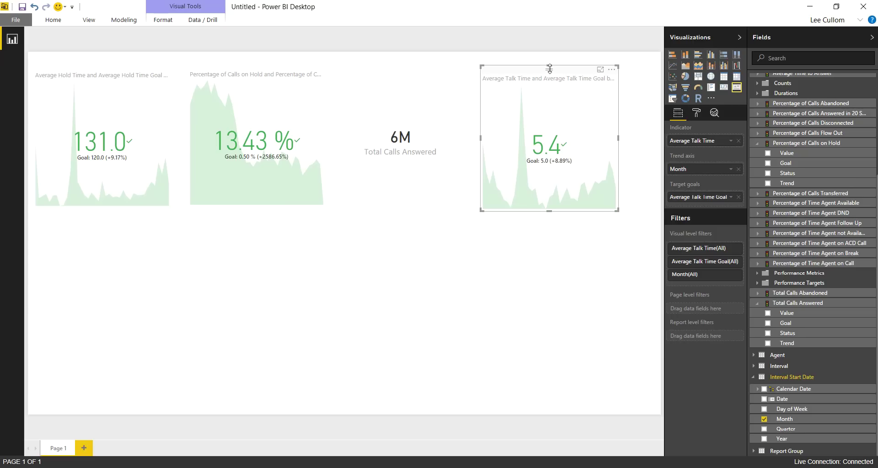
{"action": "left_click_drag", "start_coordinate": [550, 76], "coordinate": [554, 70]}
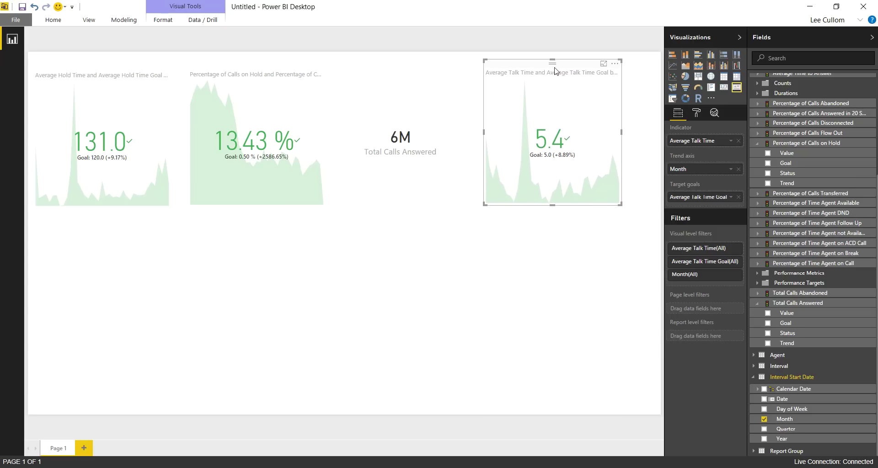
Add a line and clustered column chart, widened across the canvas and shortened below the cards
{"action": "left_click", "coordinate": [140, 282]}
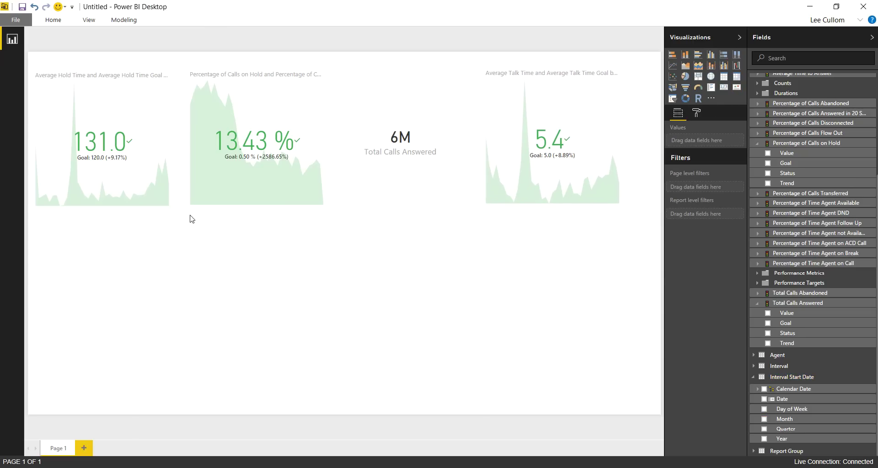
{"action": "left_click", "coordinate": [724, 69]}
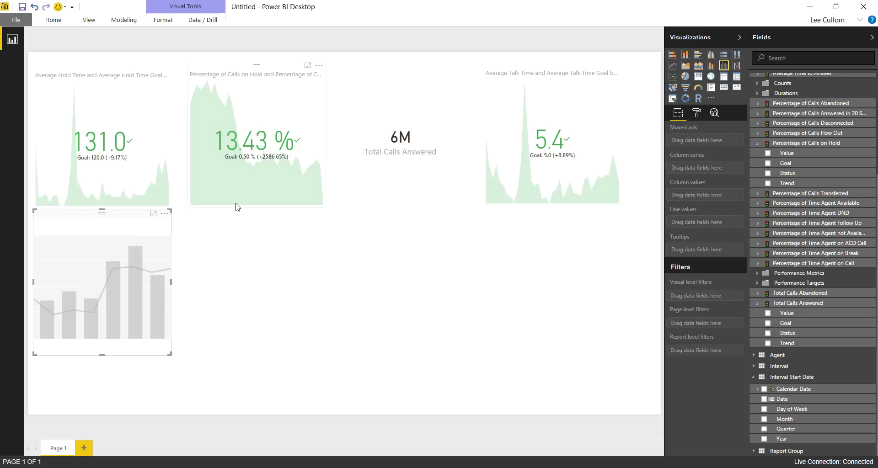
{"action": "left_click_drag", "start_coordinate": [171, 282], "coordinate": [631, 251]}
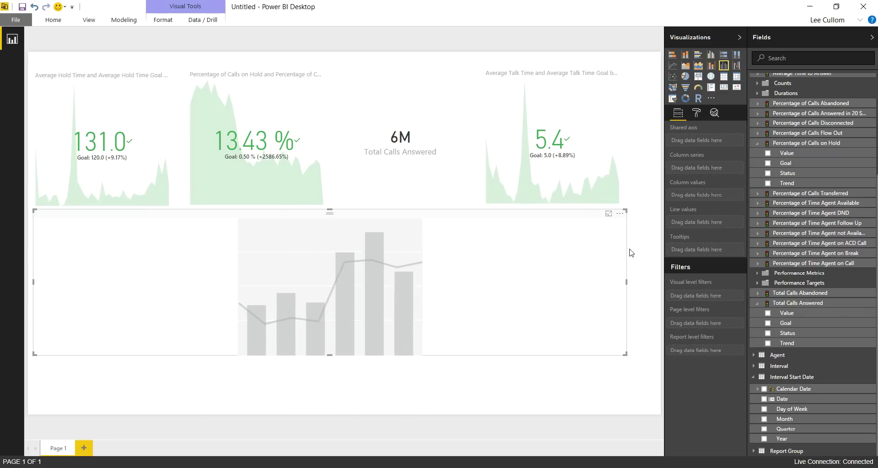
{"action": "left_click", "coordinate": [646, 252]}
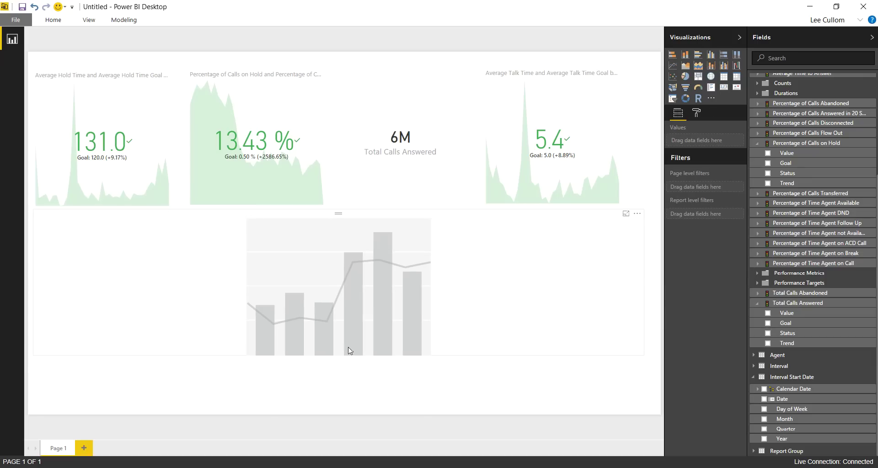
{"action": "left_click", "coordinate": [338, 352]}
{"action": "left_click_drag", "start_coordinate": [338, 355], "coordinate": [338, 313]}
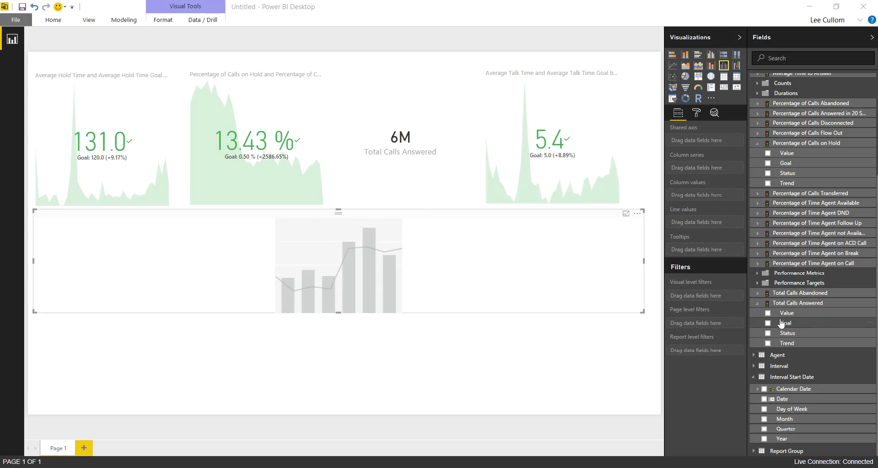
{"action": "scroll", "coordinate": [773, 256], "scroll_direction": "up", "scroll_amount": 3}
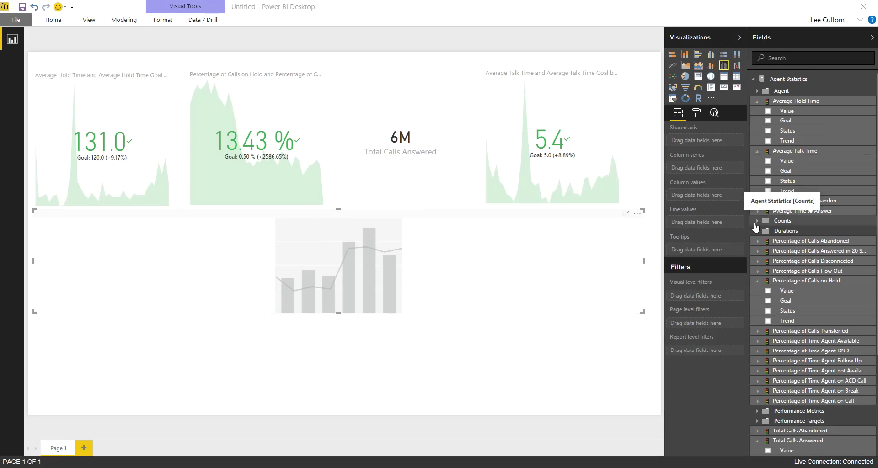
Plot Counts > Calls Answered as the chart's columns, broken out by Month
{"action": "left_click", "coordinate": [760, 222]}
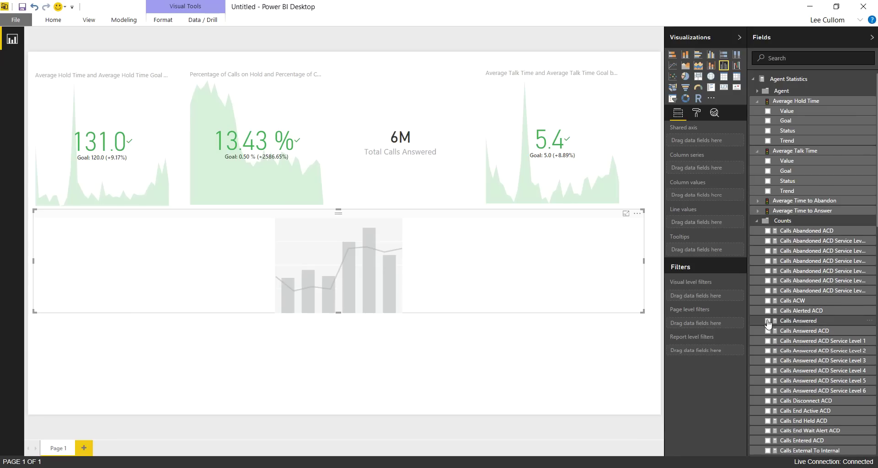
{"action": "left_click", "coordinate": [768, 322]}
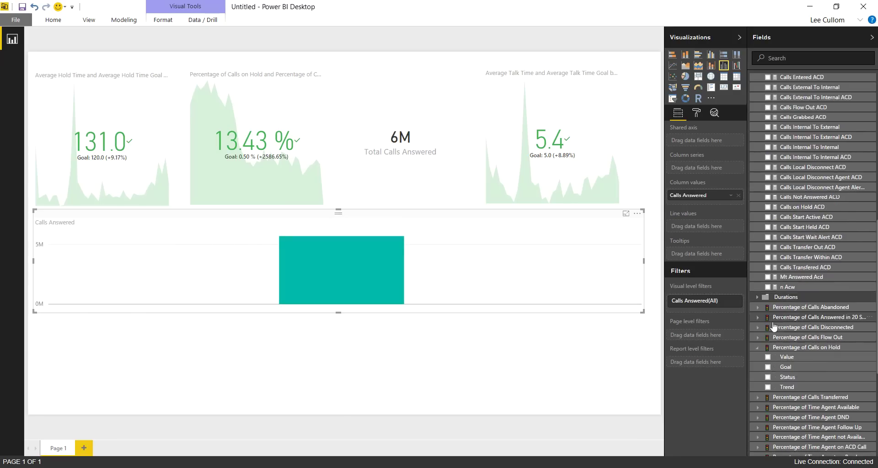
{"action": "scroll", "coordinate": [774, 326], "scroll_direction": "down", "scroll_amount": 5}
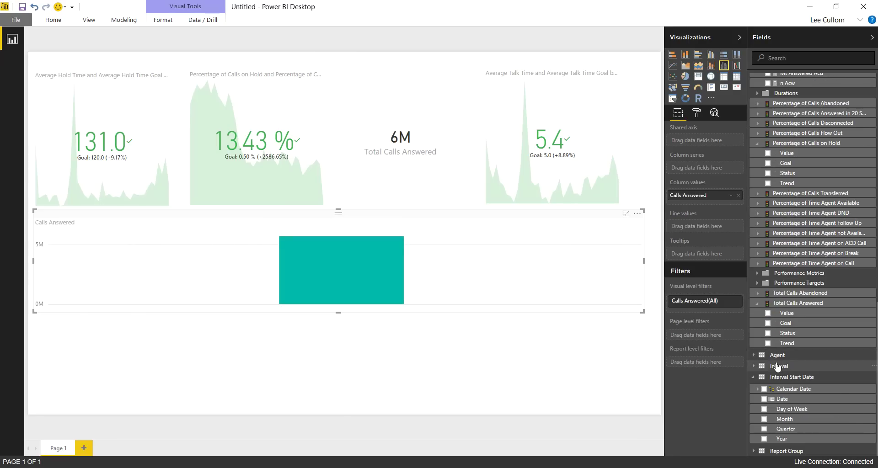
{"action": "left_click", "coordinate": [764, 420]}
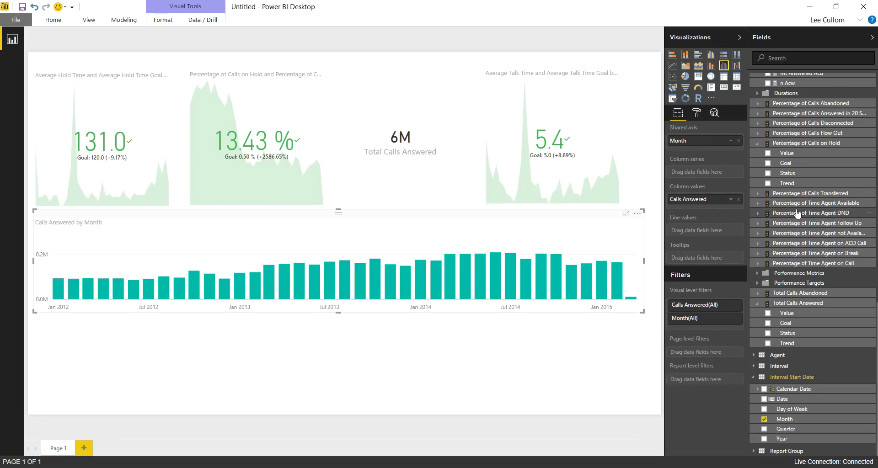
Add Percentage of Calls Transferred as the combo chart's line values
{"action": "scroll", "coordinate": [795, 212], "scroll_direction": "up", "scroll_amount": 12}
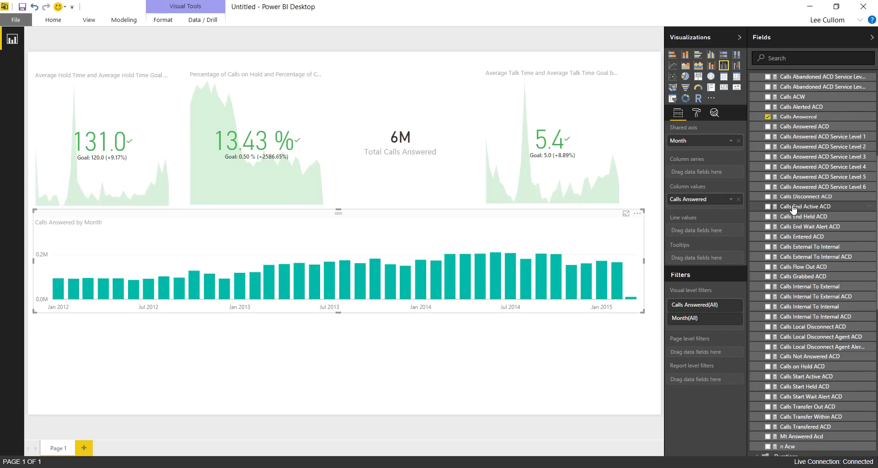
{"action": "scroll", "coordinate": [793, 209], "scroll_direction": "up", "scroll_amount": 5}
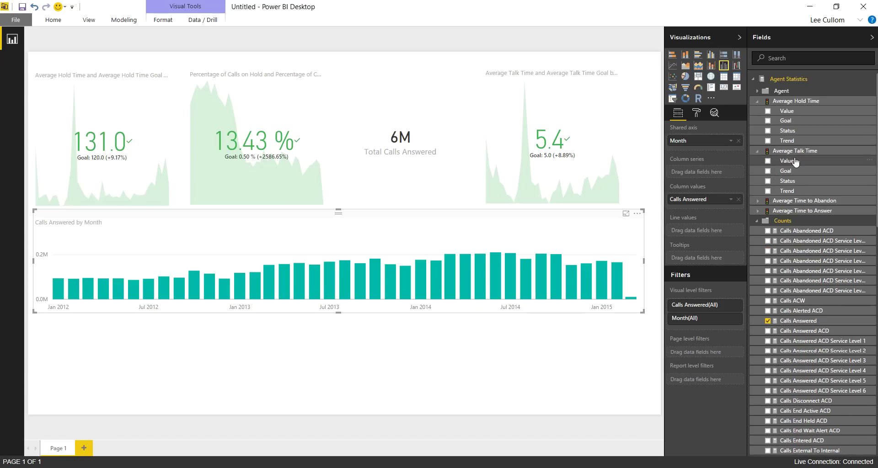
{"action": "scroll", "coordinate": [762, 219], "scroll_direction": "up", "scroll_amount": 3}
{"action": "left_click", "coordinate": [757, 222]}
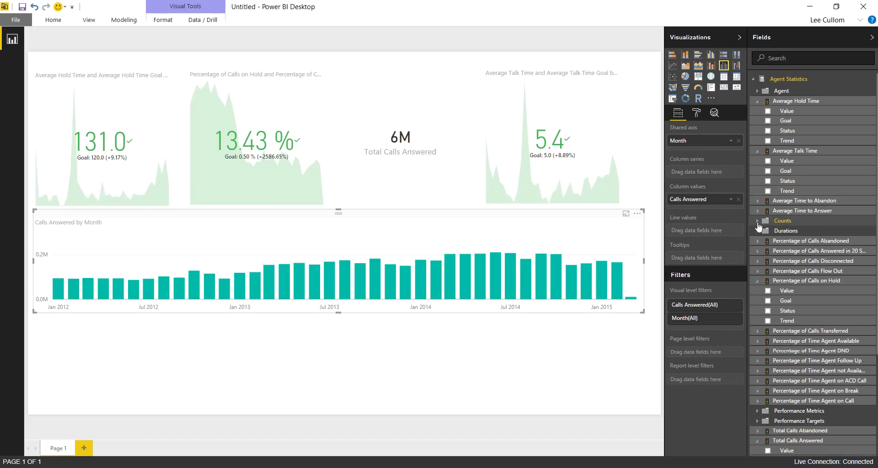
{"action": "left_click", "coordinate": [758, 332]}
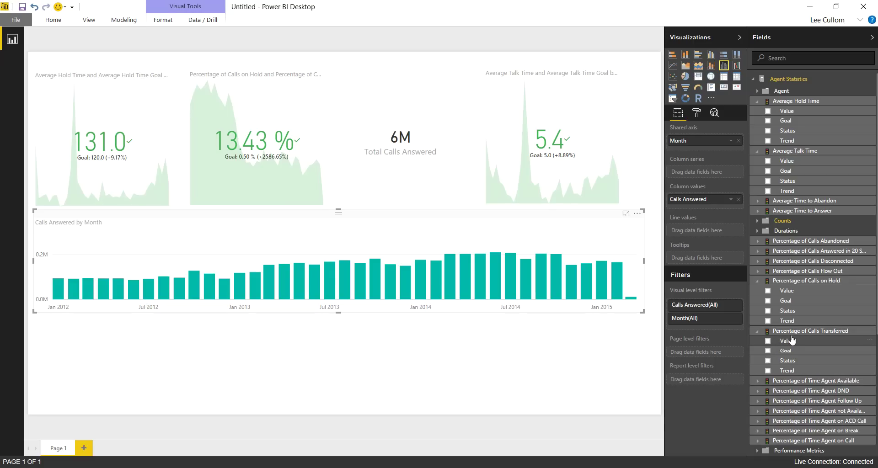
{"action": "left_click_drag", "start_coordinate": [788, 340], "coordinate": [721, 229]}
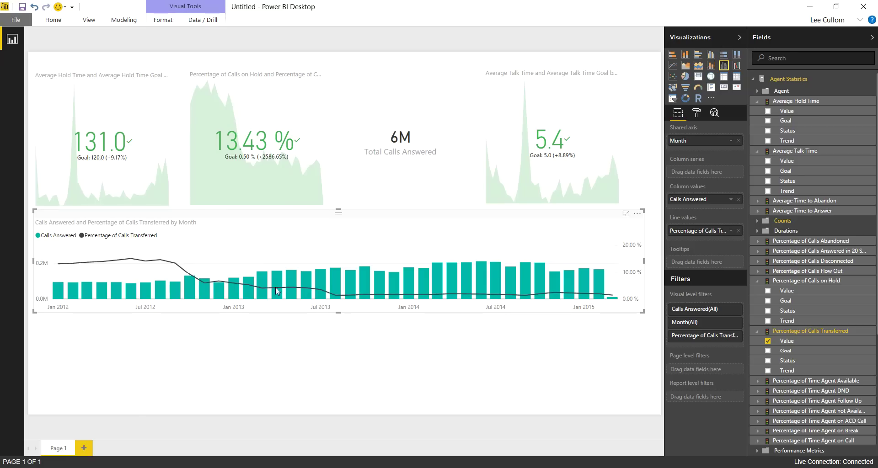
{"action": "mouse_move", "coordinate": [390, 306]}
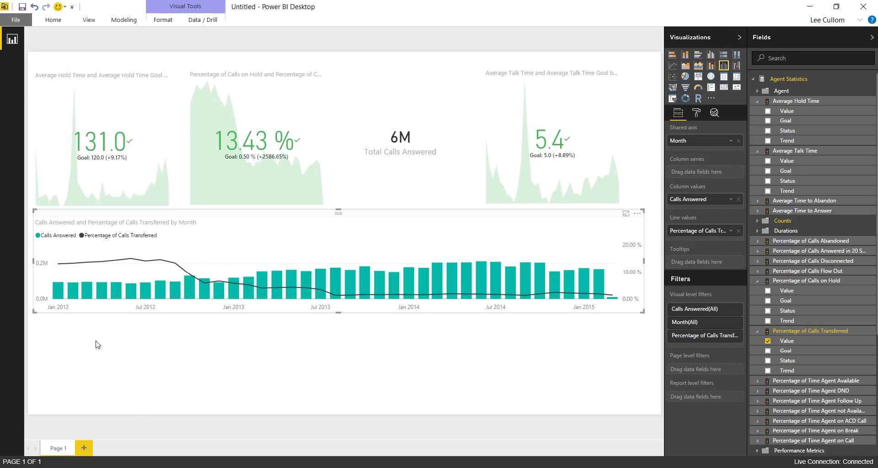
{"action": "left_click", "coordinate": [116, 346]}
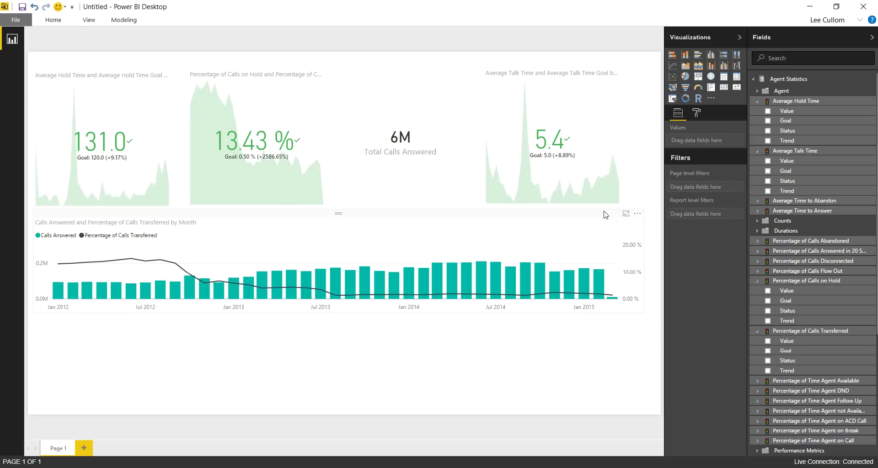
Cross-filter the cards to Sep 2014 (Total Calls Answered 205K), then add an empty treemap
{"action": "mouse_move", "coordinate": [526, 281]}
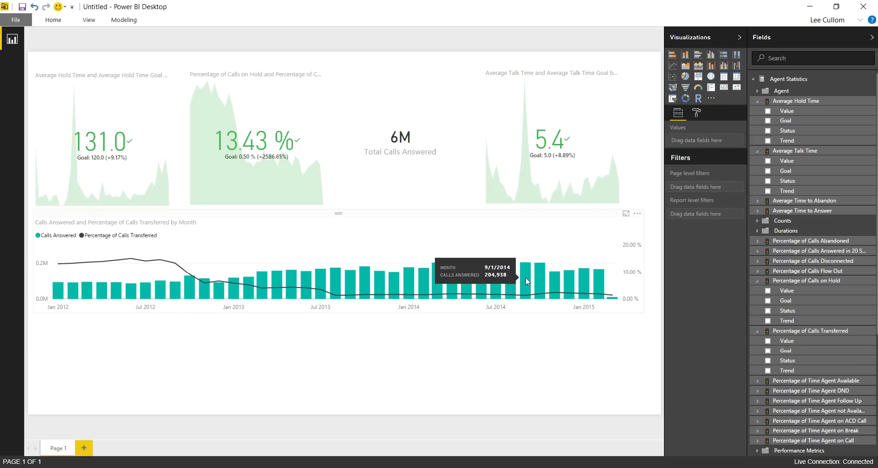
{"action": "left_click", "coordinate": [525, 278]}
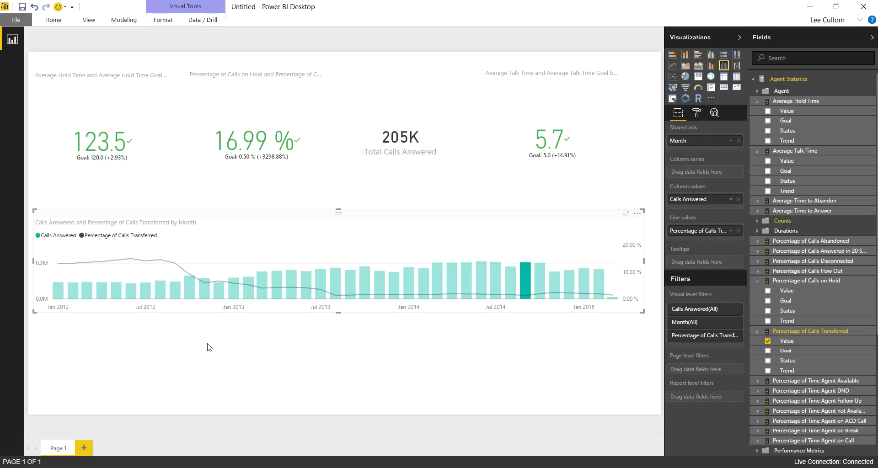
{"action": "left_click", "coordinate": [155, 359]}
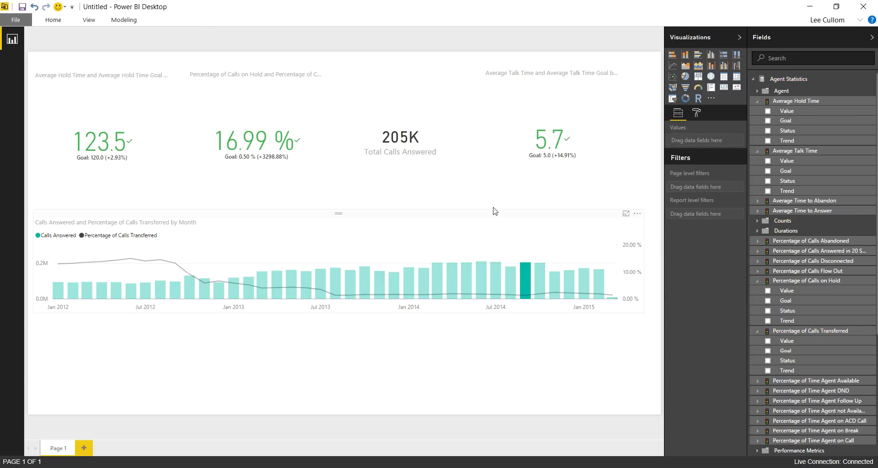
{"action": "left_click", "coordinate": [698, 76]}
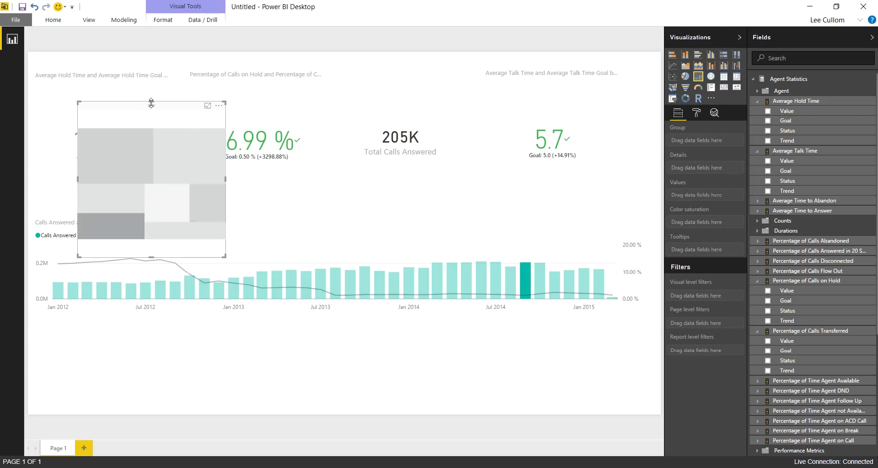
Shorten the treemap, clear the September highlight, and show Total Calls Answered by Agent
{"action": "left_click_drag", "start_coordinate": [151, 102], "coordinate": [108, 315]}
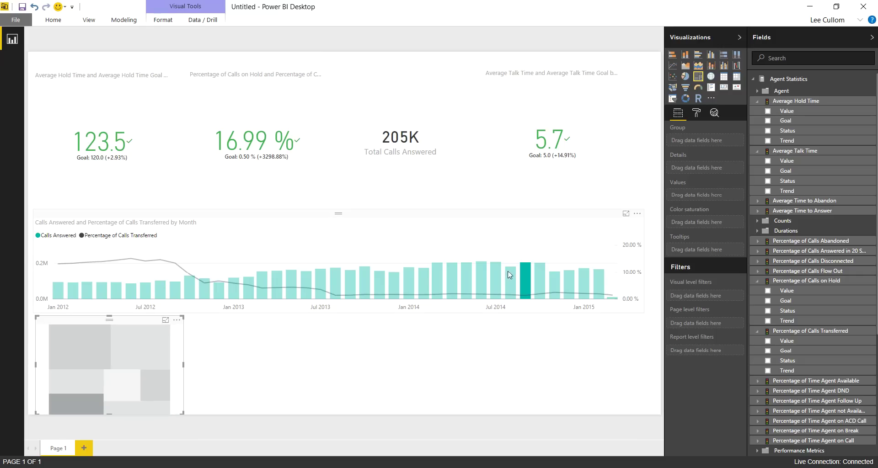
{"action": "left_click", "coordinate": [516, 287]}
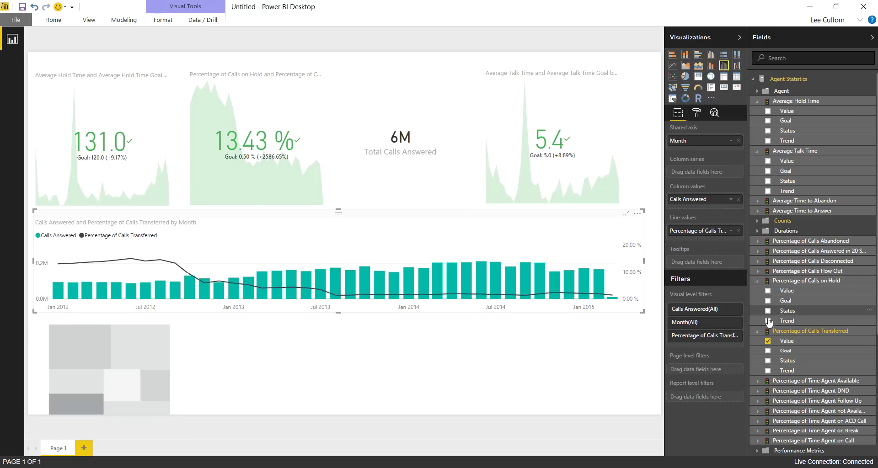
{"action": "scroll", "coordinate": [780, 361], "scroll_direction": "down", "scroll_amount": 3}
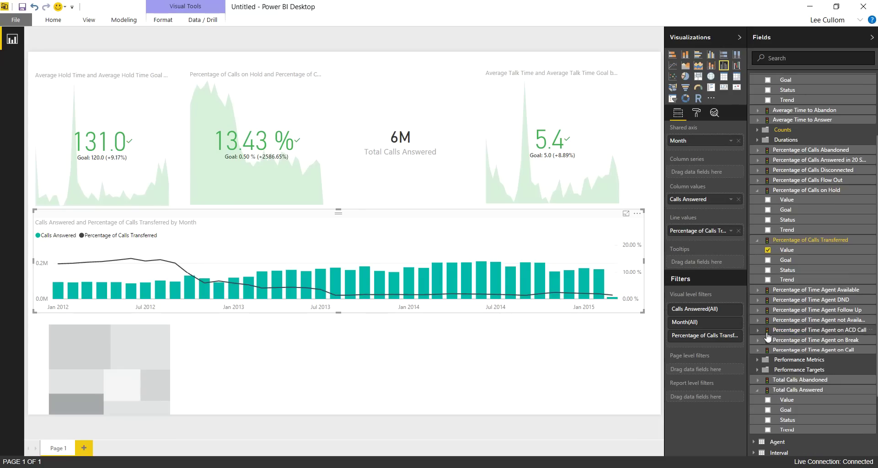
{"action": "scroll", "coordinate": [768, 338], "scroll_direction": "down", "scroll_amount": 2}
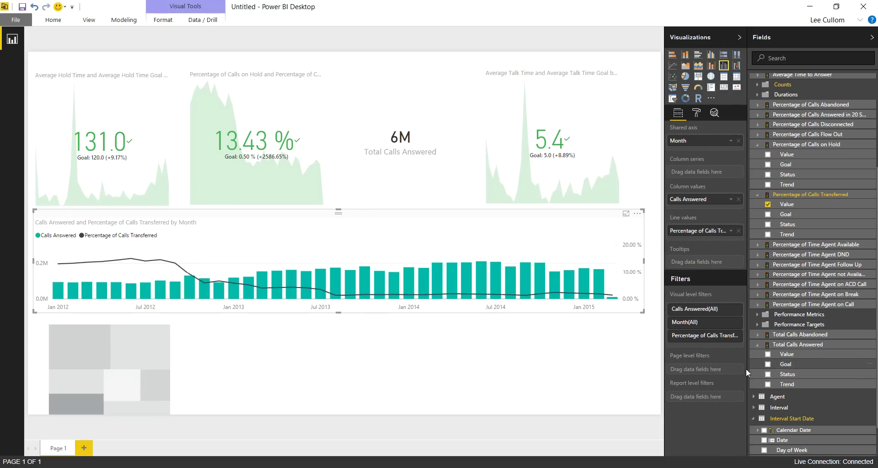
{"action": "left_click", "coordinate": [130, 382]}
{"action": "left_click", "coordinate": [767, 354]}
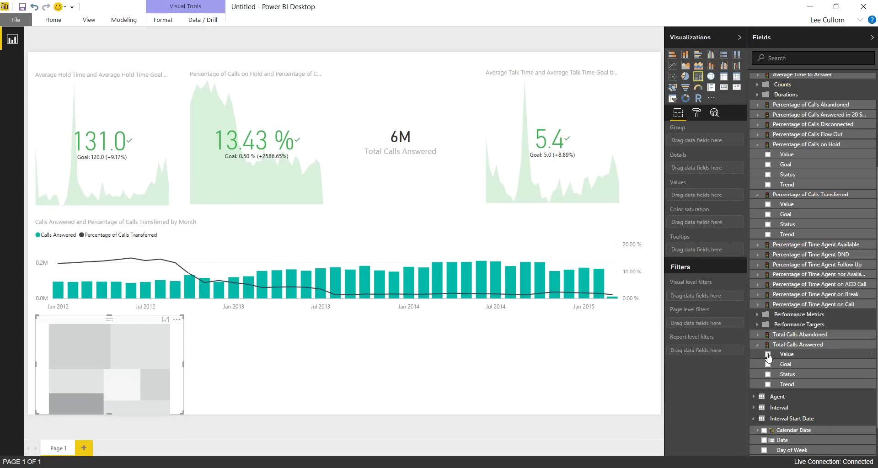
{"action": "scroll", "coordinate": [807, 311], "scroll_direction": "down", "scroll_amount": 2}
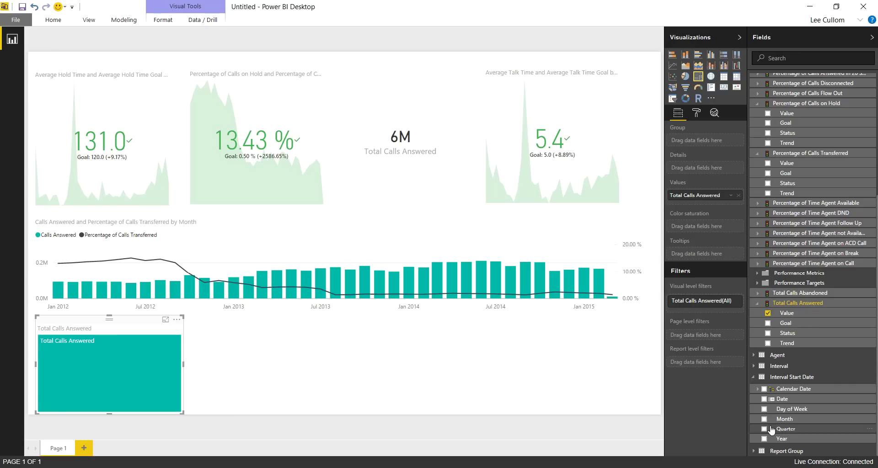
{"action": "left_click", "coordinate": [754, 355]}
{"action": "left_click", "coordinate": [764, 367]}
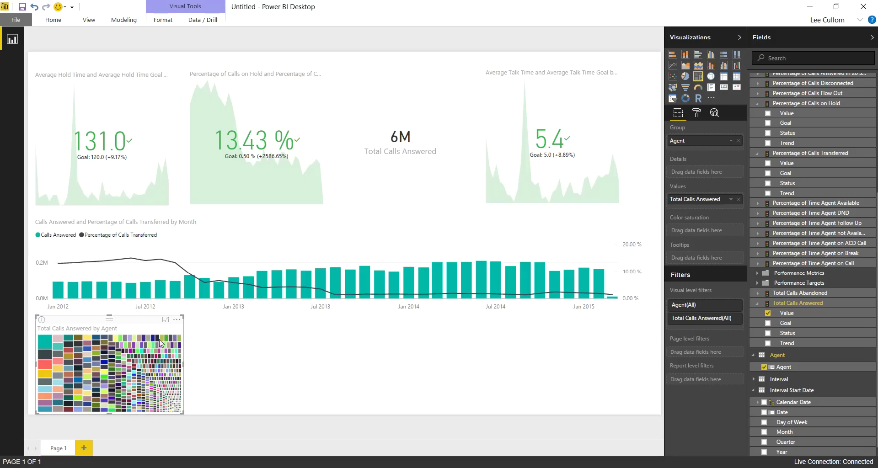
Widen the agent treemap to about half the page width, keeping it a treemap
{"action": "left_click_drag", "start_coordinate": [183, 362], "coordinate": [319, 350]}
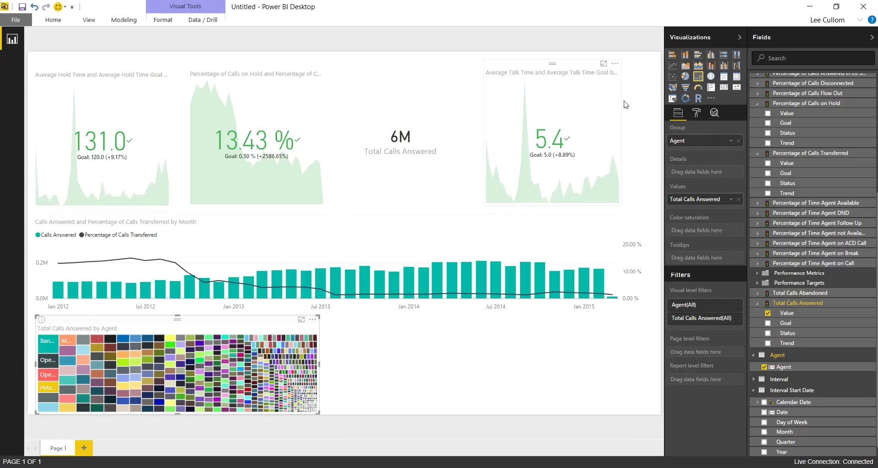
{"action": "left_click", "coordinate": [724, 77]}
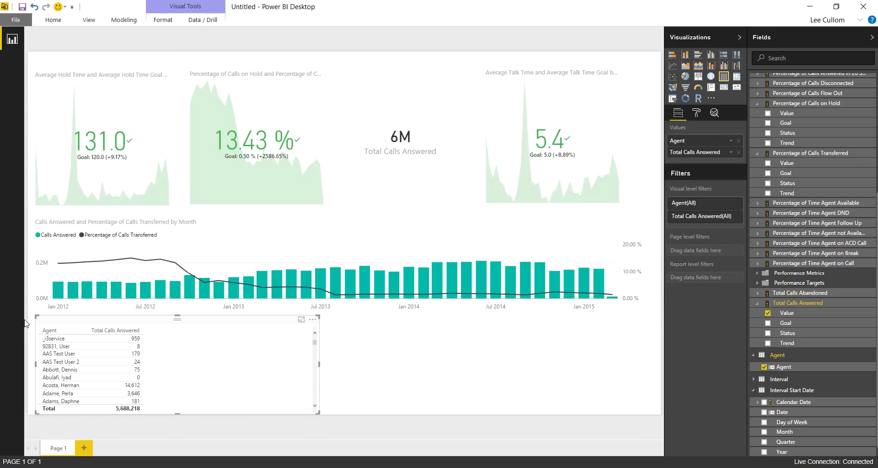
{"action": "key", "text": "ctrl+z"}
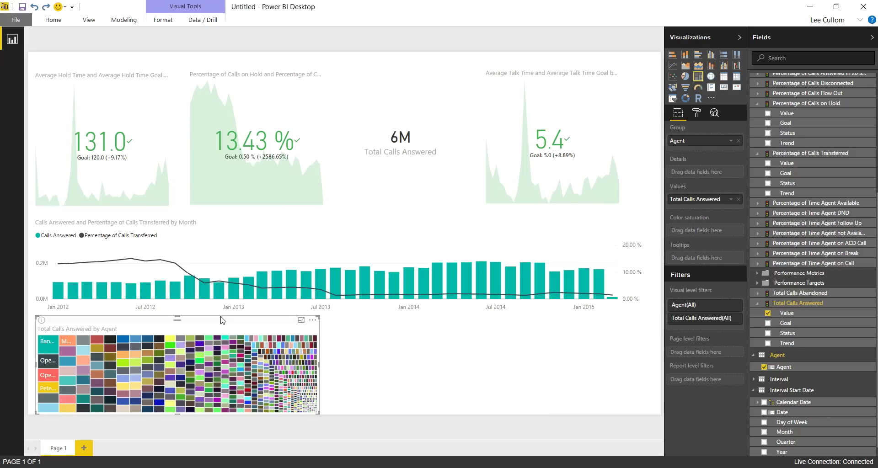
{"action": "left_click", "coordinate": [379, 386]}
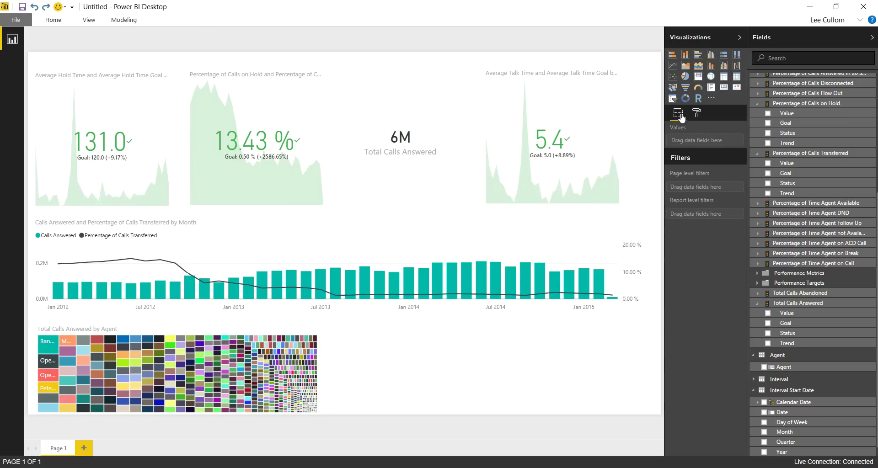
Add an empty table beside the agent treemap, stretched to the page's right edge
{"action": "left_click", "coordinate": [725, 77]}
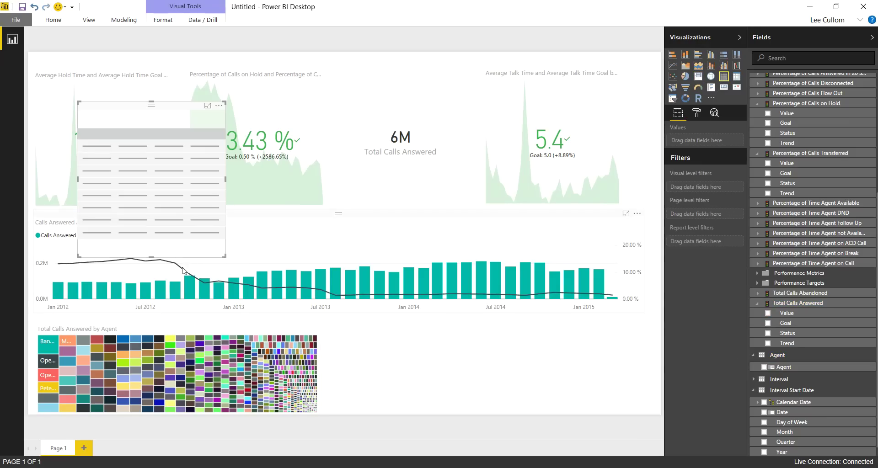
{"action": "left_click_drag", "start_coordinate": [154, 113], "coordinate": [464, 331]}
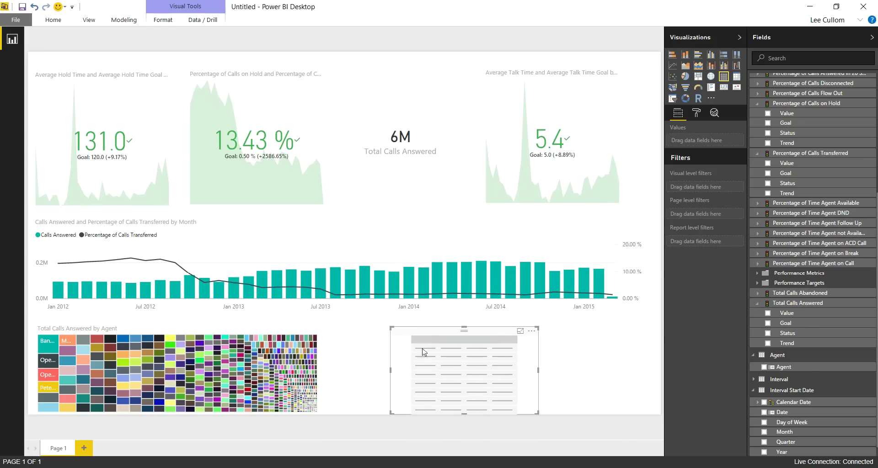
{"action": "left_click_drag", "start_coordinate": [390, 370], "coordinate": [342, 372]}
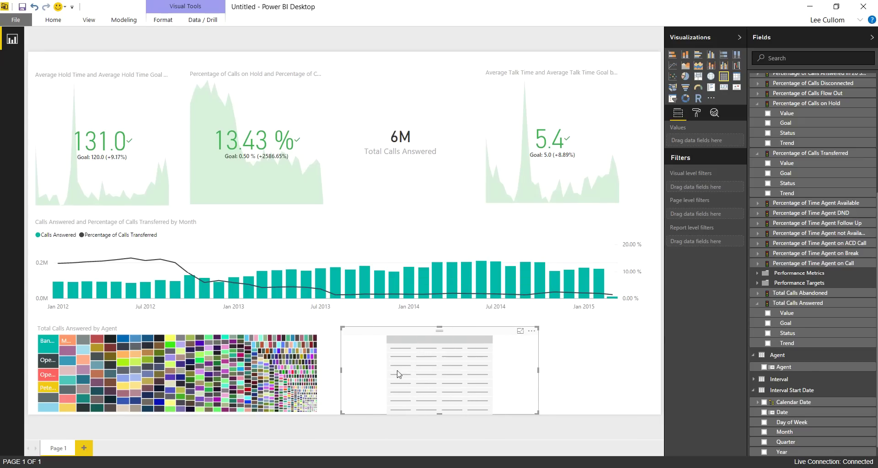
{"action": "left_click_drag", "start_coordinate": [538, 374], "coordinate": [645, 365]}
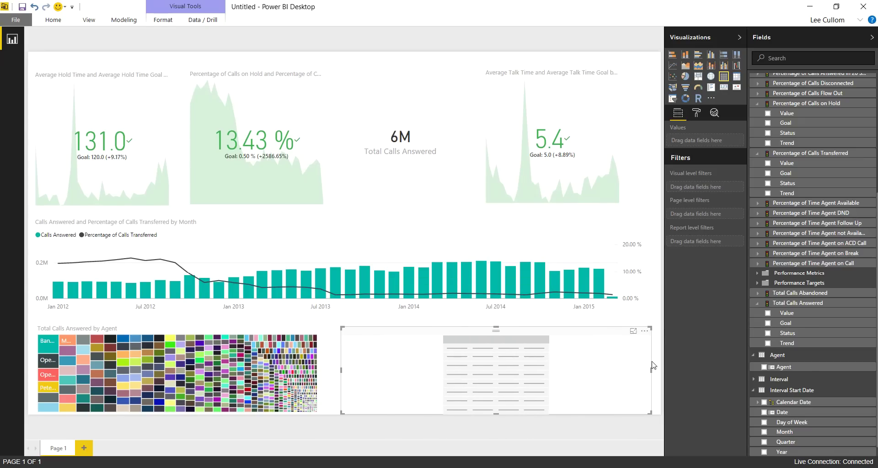
{"action": "left_click", "coordinate": [645, 364]}
Fill the table with the Date field and cross-filter the page to October 2013 (183K)
{"action": "scroll", "coordinate": [766, 344], "scroll_direction": "down", "scroll_amount": 1}
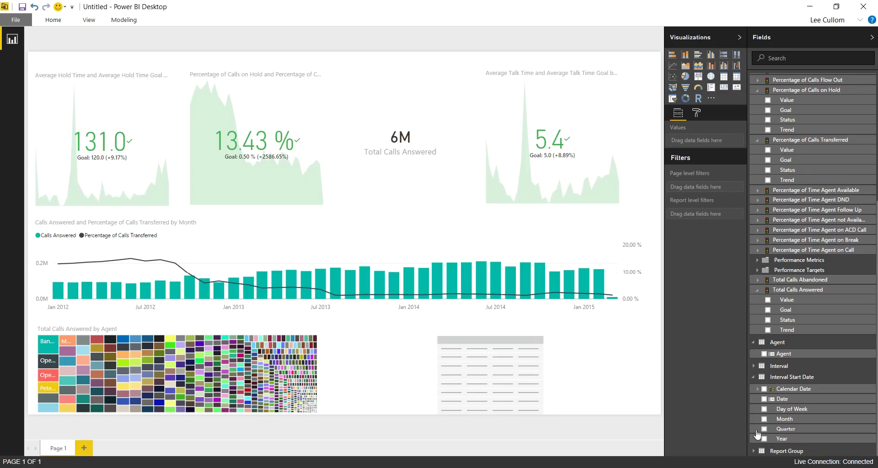
{"action": "left_click", "coordinate": [765, 400]}
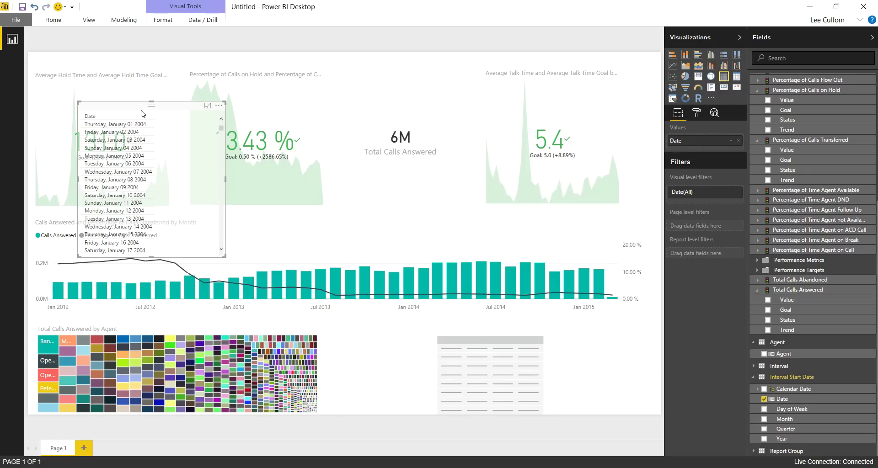
{"action": "key", "text": "Delete"}
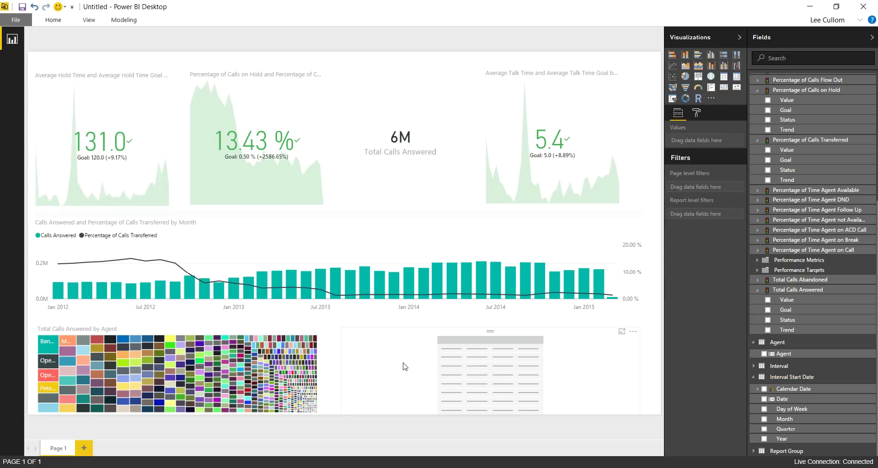
{"action": "left_click", "coordinate": [453, 376]}
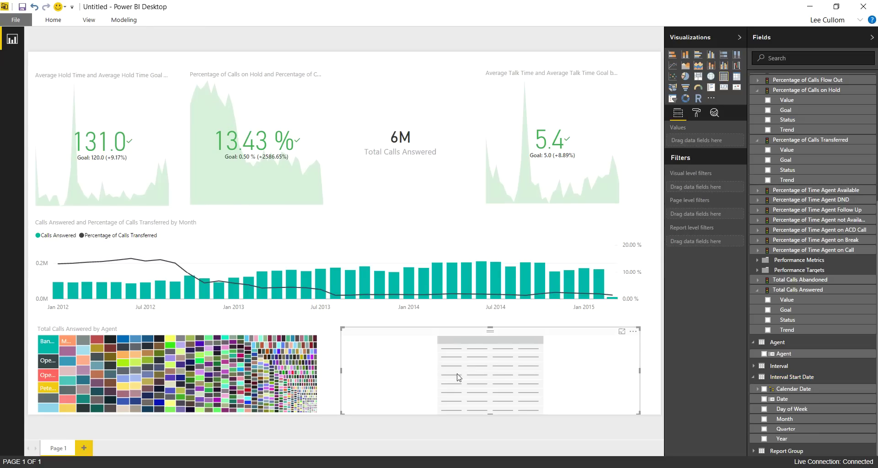
{"action": "left_click", "coordinate": [764, 400]}
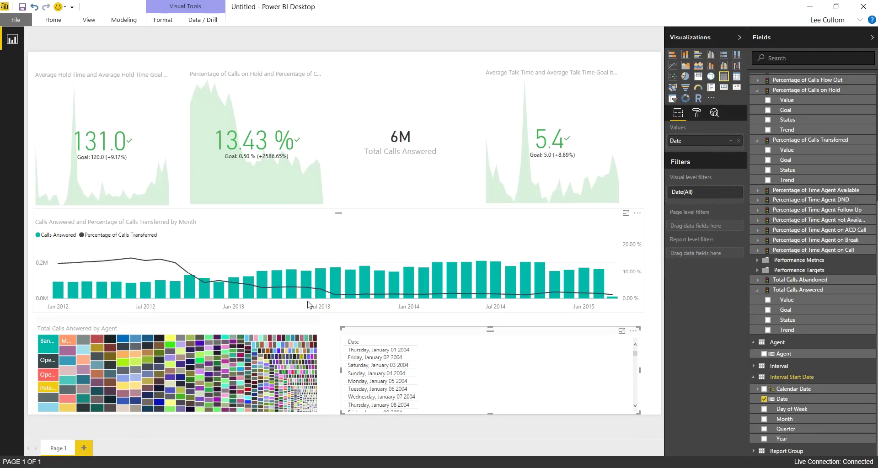
{"action": "left_click", "coordinate": [364, 279]}
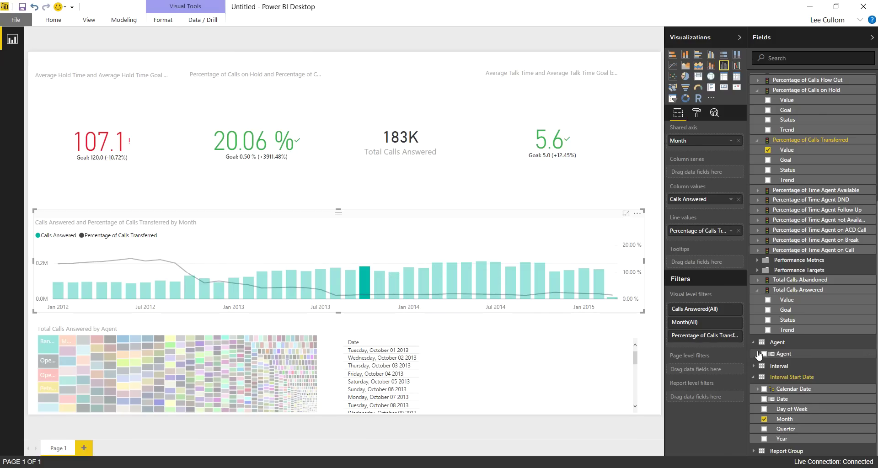
Clear the October 2013 cross-filter, then filter the report to the Operator, 17th floor agent
{"action": "left_click", "coordinate": [753, 451]}
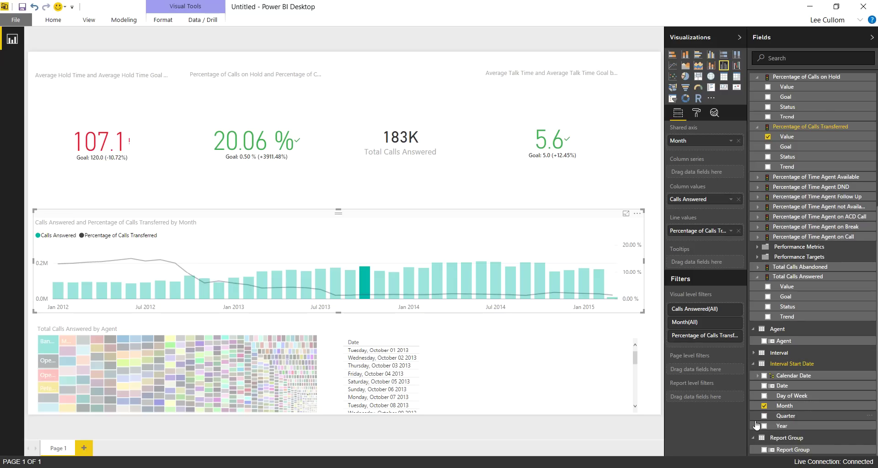
{"action": "left_click", "coordinate": [754, 440]}
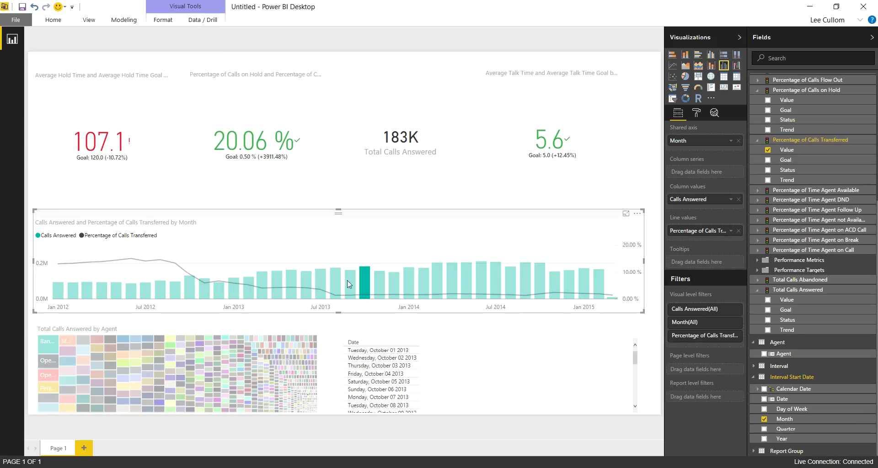
{"action": "left_click", "coordinate": [346, 251]}
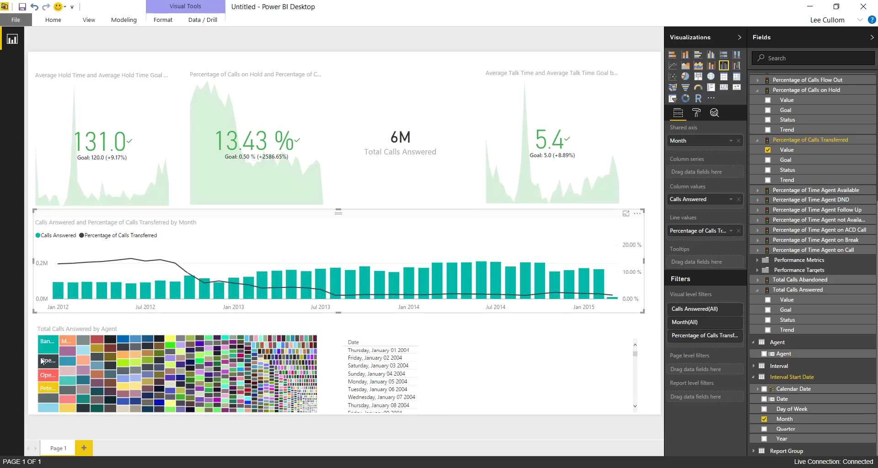
{"action": "mouse_move", "coordinate": [45, 361]}
{"action": "left_click", "coordinate": [44, 361]}
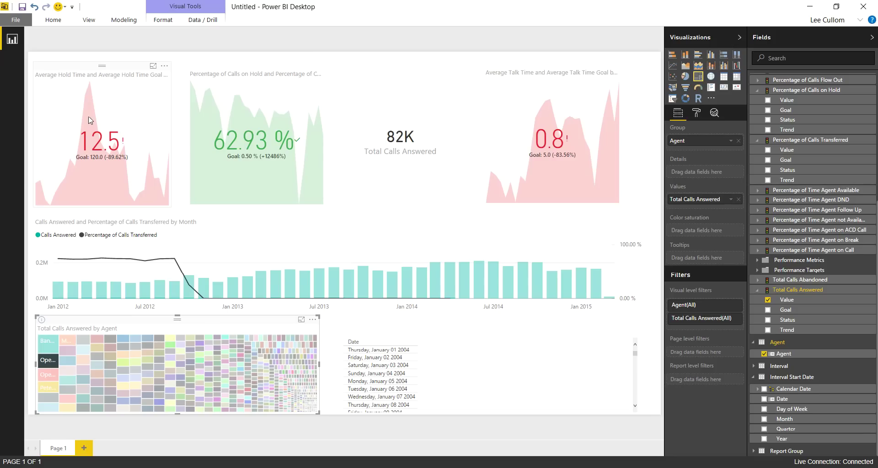
Set the Average Hold Time KPI's colour-coding direction to Low is good
{"action": "left_click", "coordinate": [90, 121]}
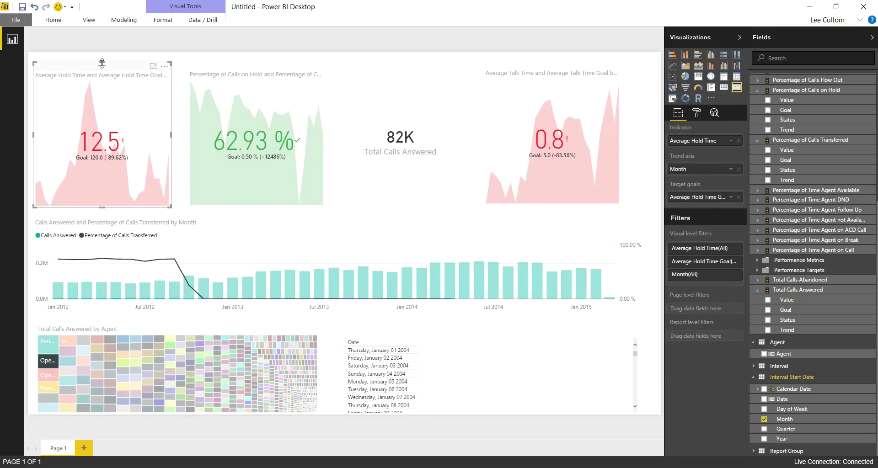
{"action": "left_click", "coordinate": [697, 113]}
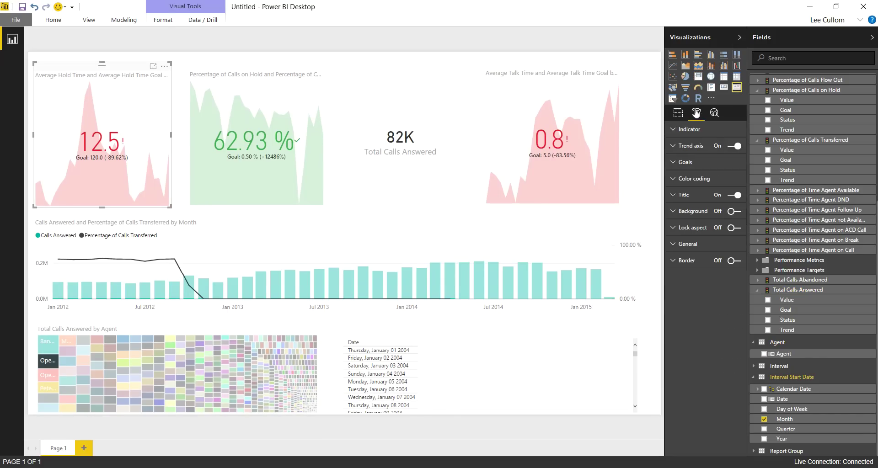
{"action": "left_click", "coordinate": [672, 183]}
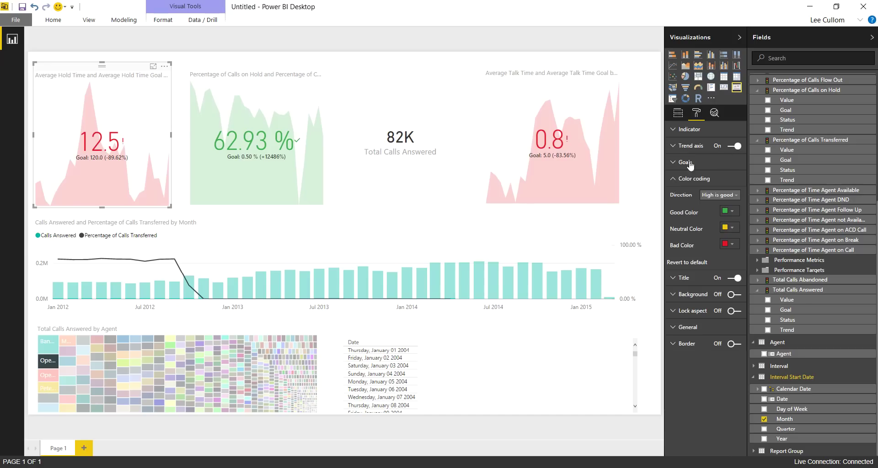
{"action": "left_click", "coordinate": [735, 195]}
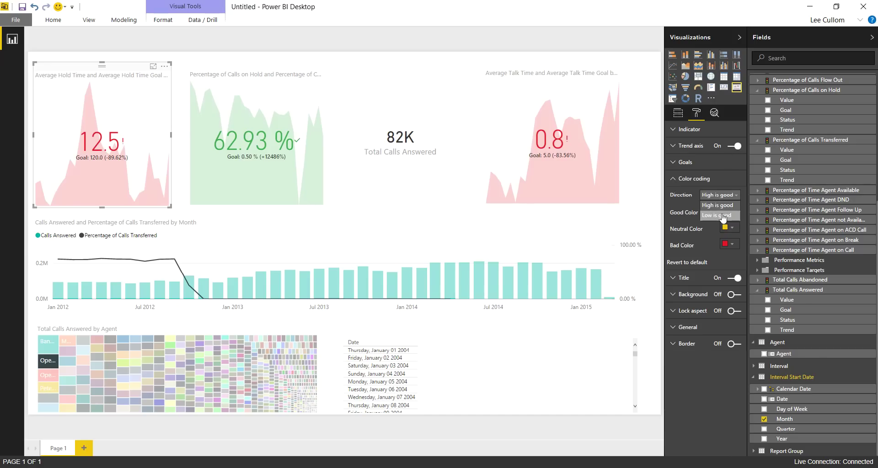
{"action": "left_click", "coordinate": [717, 218]}
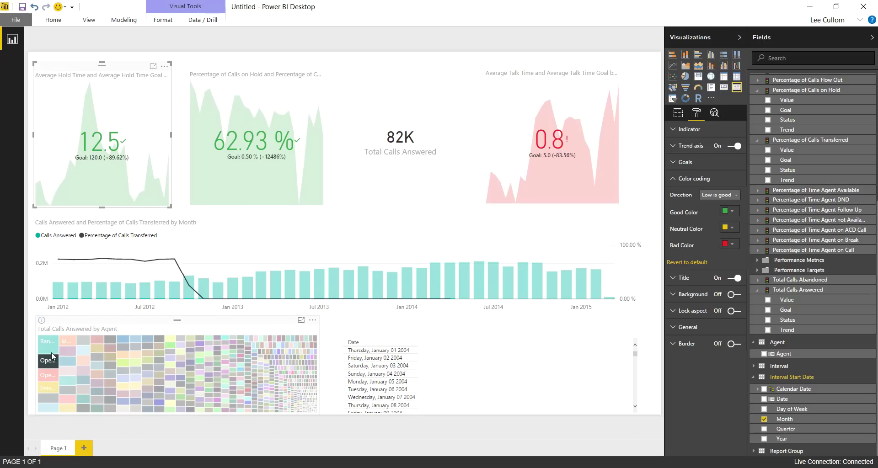
{"action": "mouse_move", "coordinate": [63, 366]}
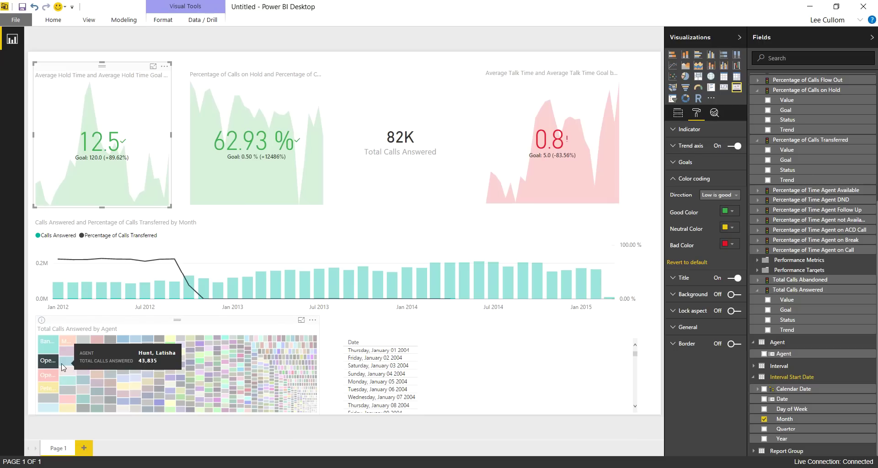